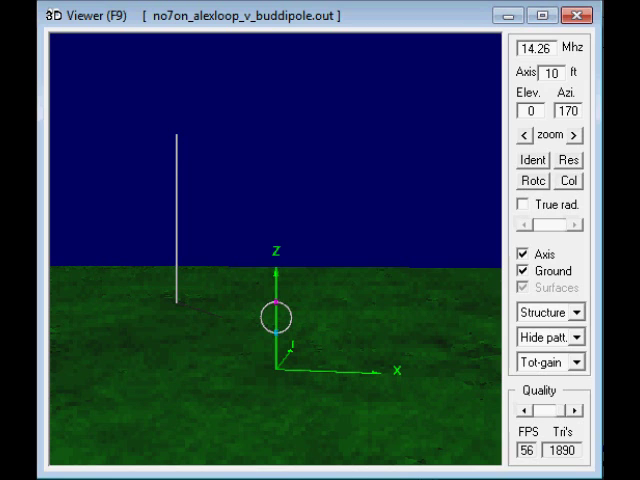
Turn the combined loop and vertical dipole view to a lower azimuth
key("Left")
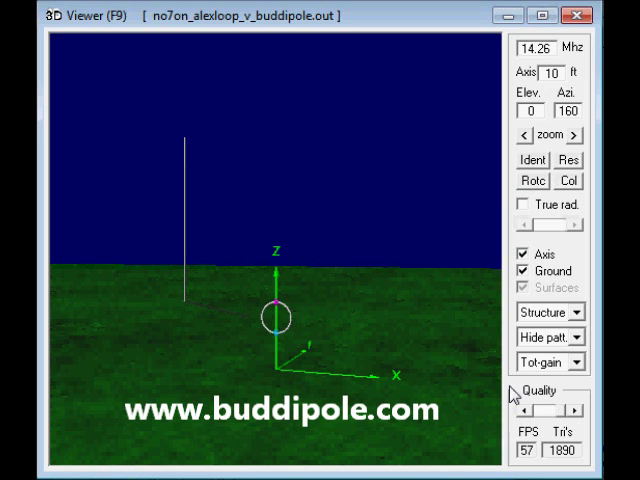
key("Left")
Sweep the combined model's azimuth back and forth, then drag to orbit around the antennas
key("Left")
key("Left")
key("Left")
key("Left")
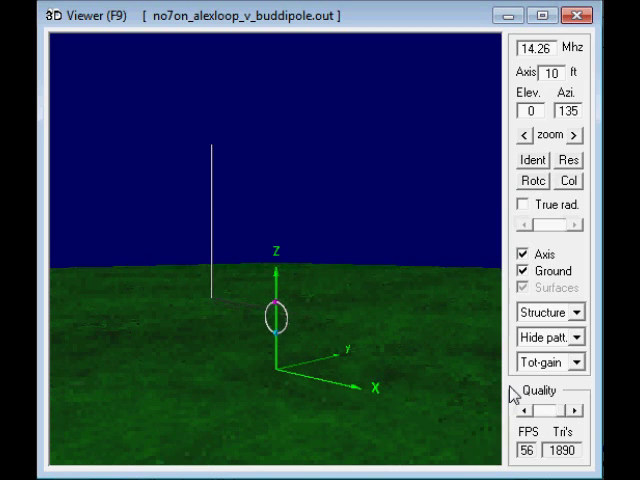
key("Left")
key("Left")
key("Left")
key("Left")
key("Left")
key("Left")
key("Left")
key("Left")
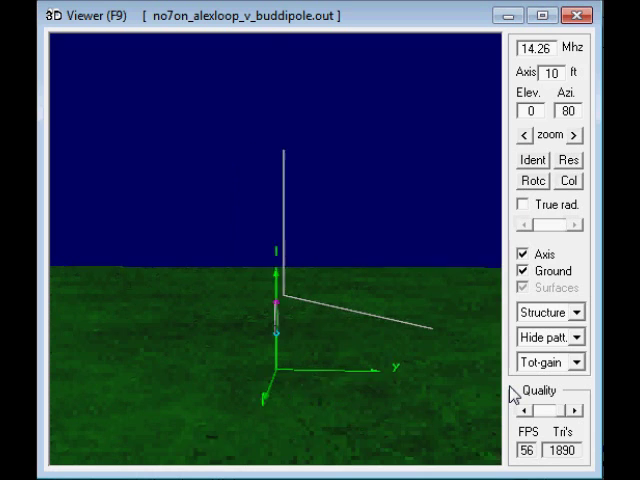
key("Left")
key("Left")
key("Left")
key("Left")
key("Left")
key("Left")
key("Left")
key("Left")
key("Left")
key("Left")
key("Left")
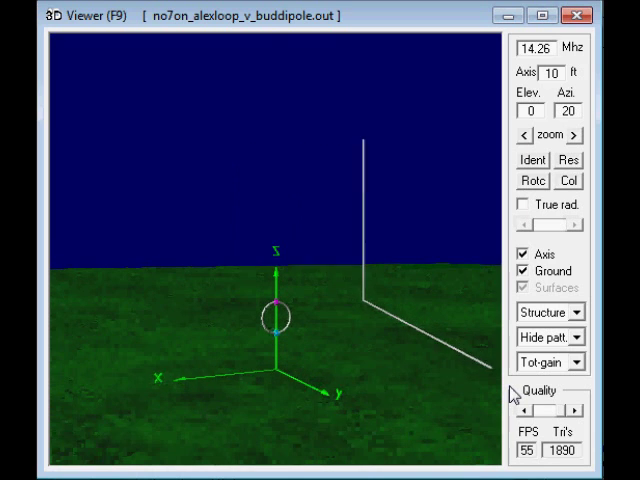
key("Left")
key("Left")
key("Left")
key("Left")
key("Left")
key("Left")
key("Left")
key("Left")
key("Left")
key("Left")
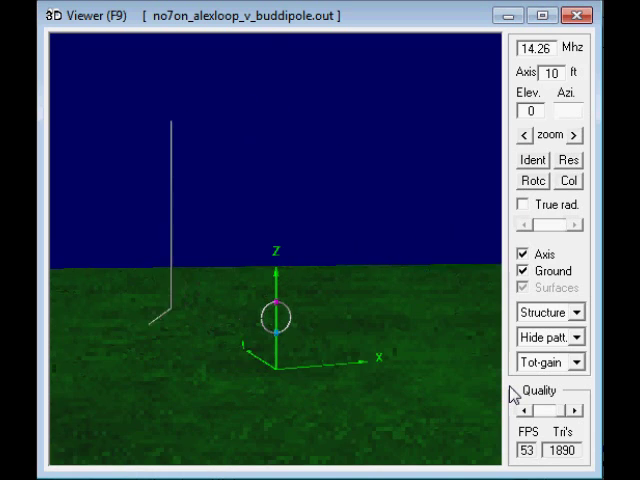
key("Left")
key("Left")
key("Left")
key("Left")
key("Left")
key("Left")
key("Left")
key("Left")
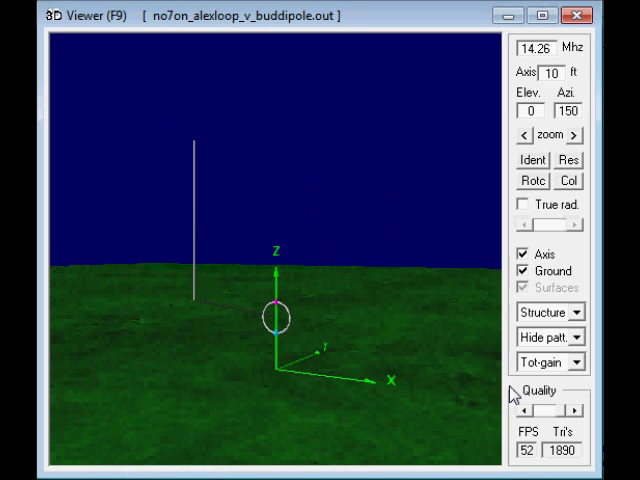
key("Right")
key("Right")
key("Right")
key("Right")
key("Right")
key("Right")
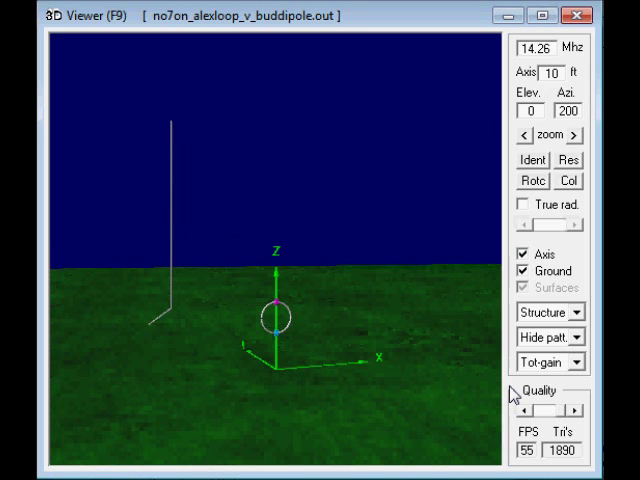
key("Left")
key("Left")
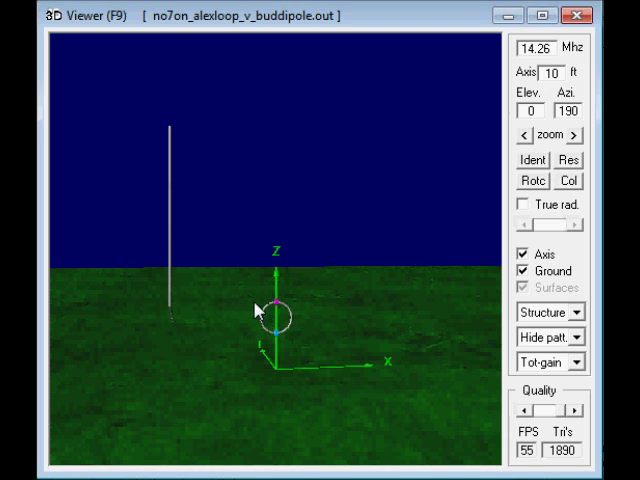
mouse_move(257, 310)
left_mouse_down()
mouse_move(265, 310)
mouse_move(245, 310)
left_mouse_up()
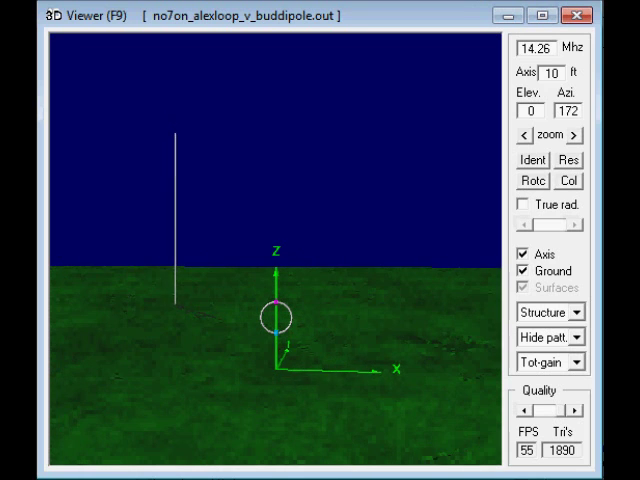
left_click_drag(245, 310, 201, 310)
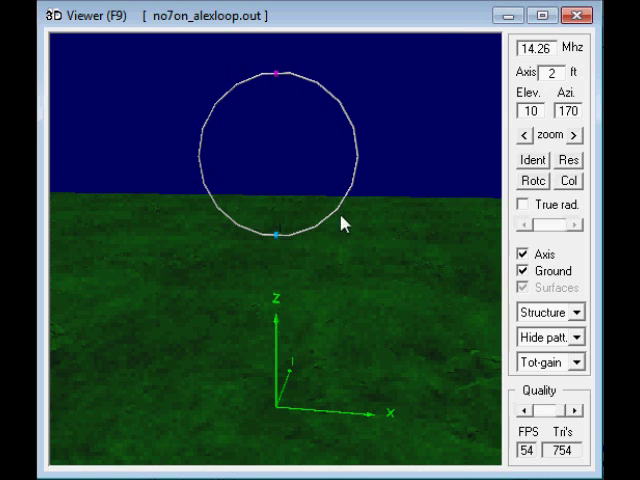
Select the lone Alex Loop and swing its azimuth around, settling near 155°
left_click(277, 73)
key("Right")
key("Right")
key("Right")
key("Right")
key("Right")
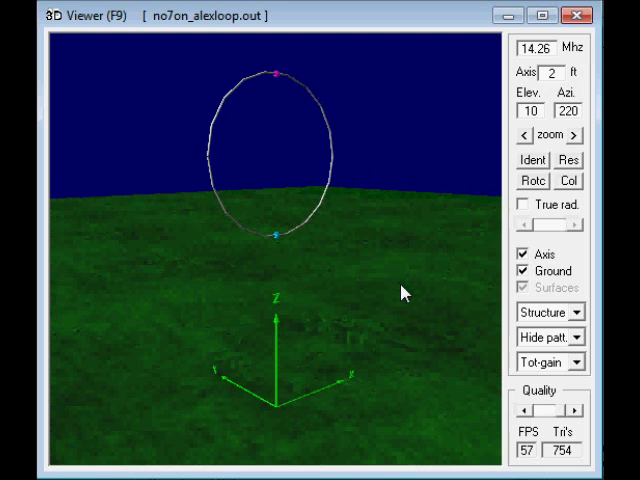
key("Right")
key("Right")
key("Right")
key("Right")
key("Right")
key("Right")
key("Right")
key("Right")
key("Right")
key("Right")
key("Right")
key("Right")
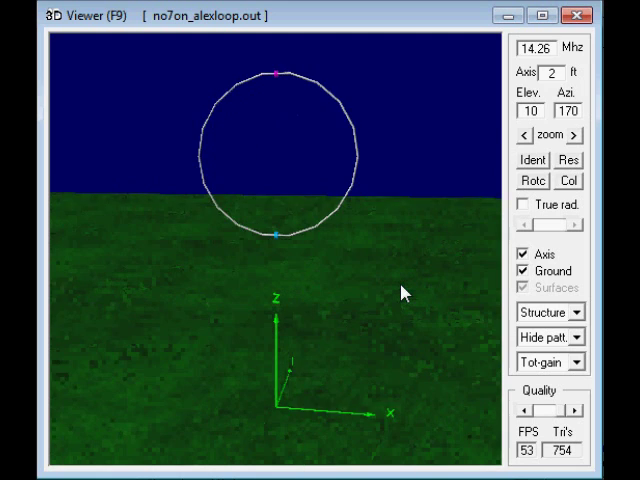
key("Right")
key("Right")
key("Left")
key("Left")
key("Left")
key("Left")
key("Right")
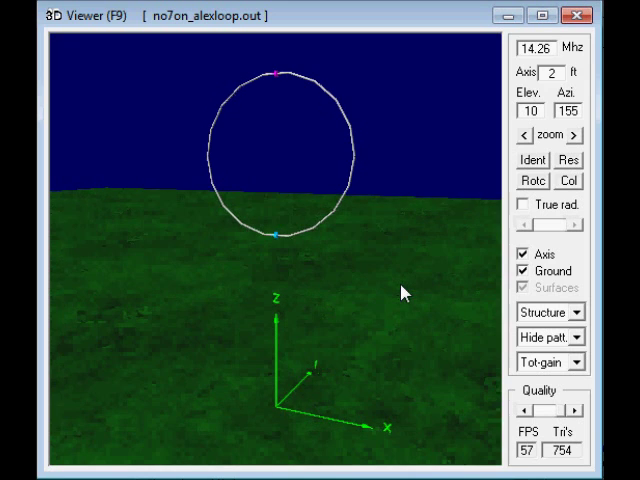
key("Right")
key("Right")
key("Right")
key("Right")
key("Left")
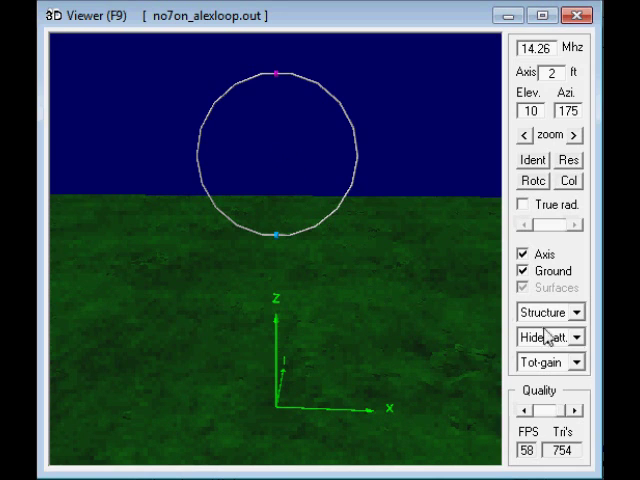
Display the Alex Loop's total-gain pattern in Multi-color, peaking near -4.4 dBi, and turn it slightly
left_click(577, 339)
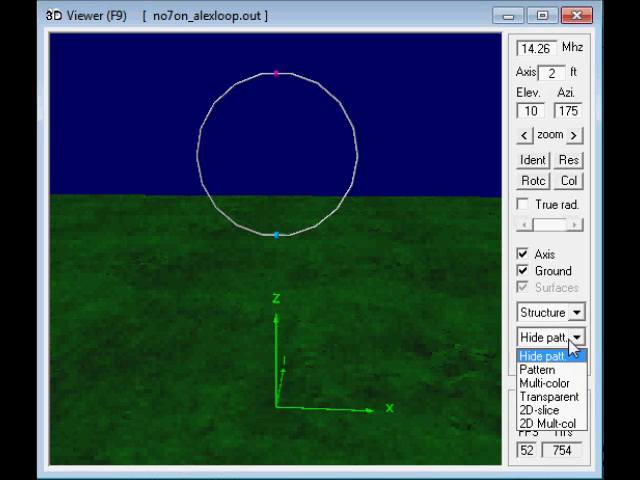
left_click(569, 385)
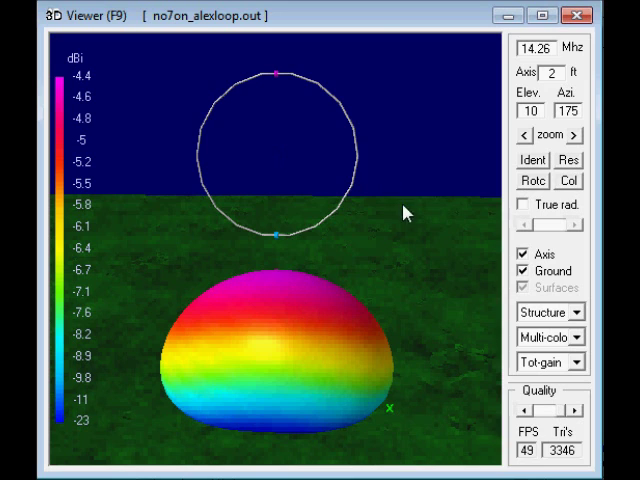
key("Left")
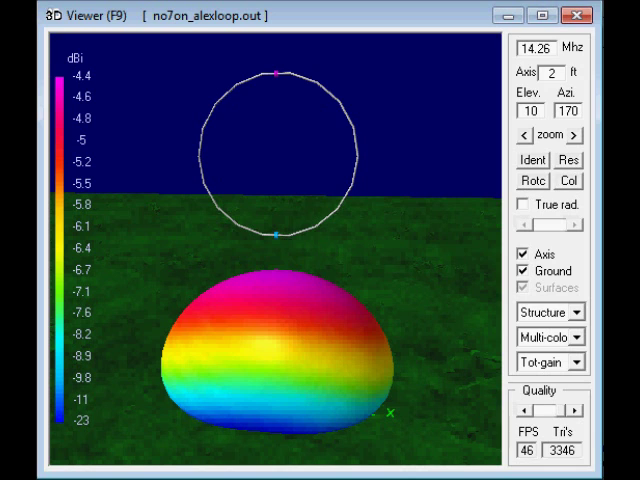
Rotate the loop's gain pattern through several azimuths, then turn it back toward face-on
key("Right")
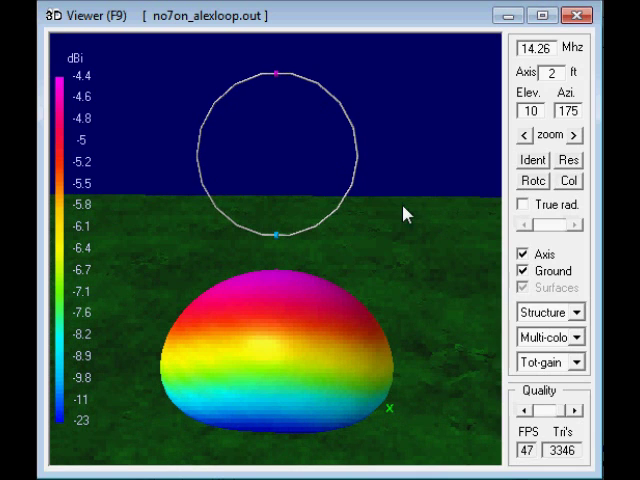
key("Right")
key("Left")
key("Left")
key("Left")
key("Left")
key("Left")
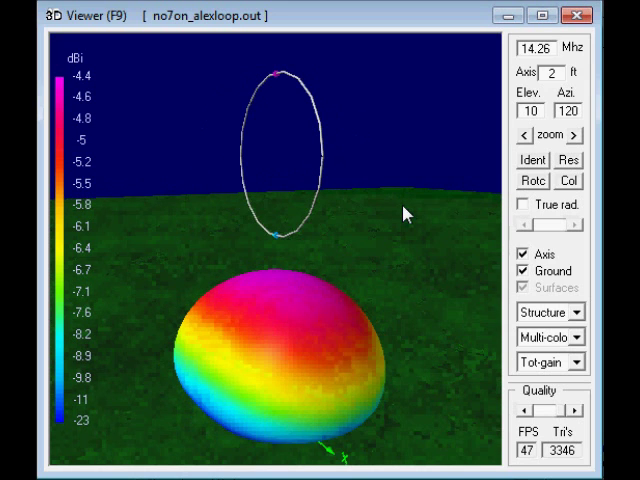
key("Left")
key("Left")
key("Left")
key("Left")
key("Left")
key("Left")
key("Left")
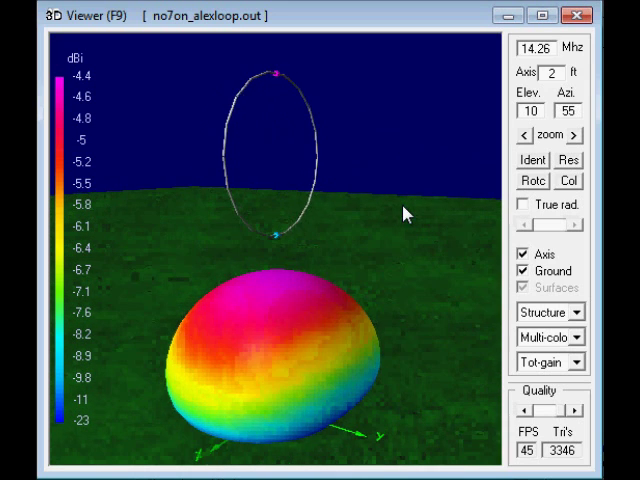
key("Left")
key("Left")
key("Left")
key("Left")
key("Left")
key("Left")
key("Left")
key("Left")
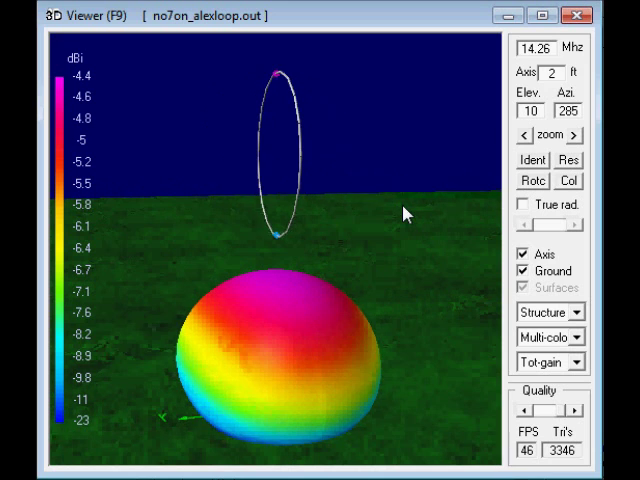
key("Left")
key("Left")
key("Left")
key("Left")
key("Left")
key("Left")
key("Left")
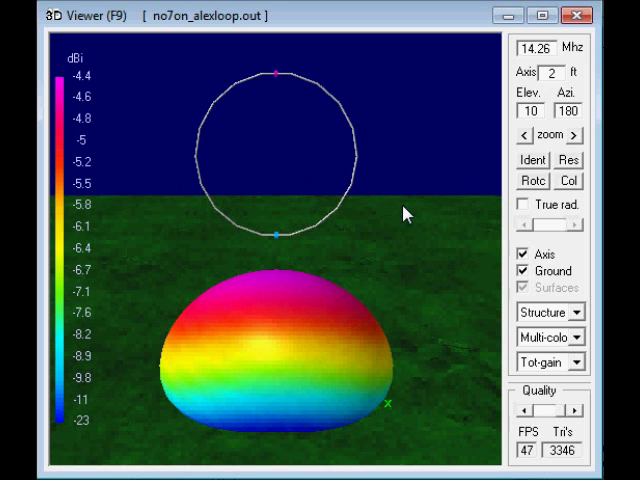
key("Left")
key("Left")
key("Left")
key("Left")
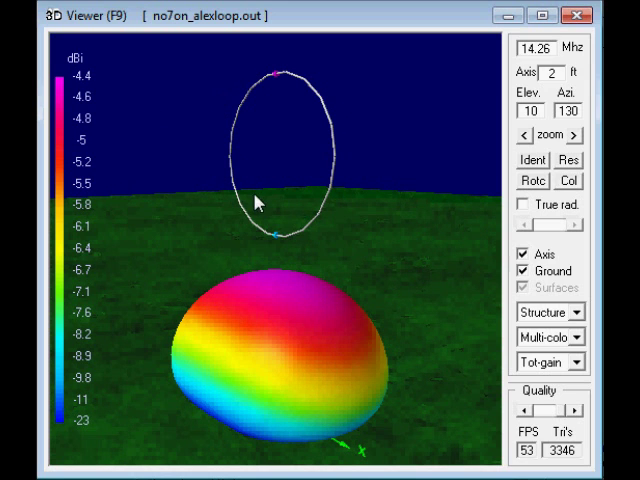
key("Right")
key("Right")
key("Right")
key("Right")
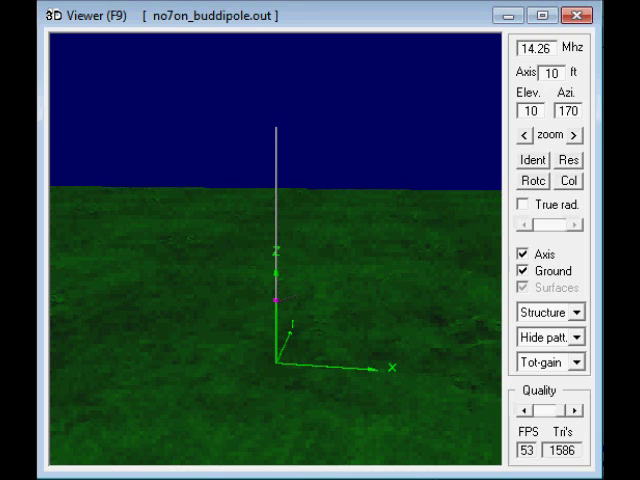
Rotate the view around the lone Buddipole vertical from several sides
key("Left")
key("Left")
key("Left")
key("Left")
key("Left")
key("Left")
key("Left")
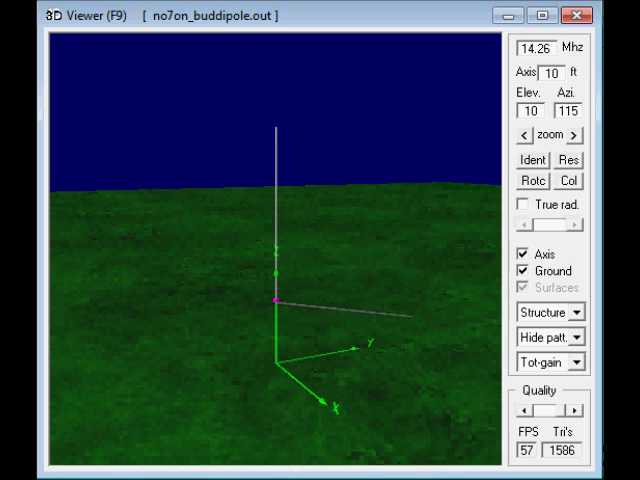
key("Left")
key("Left")
key("Left")
key("Left")
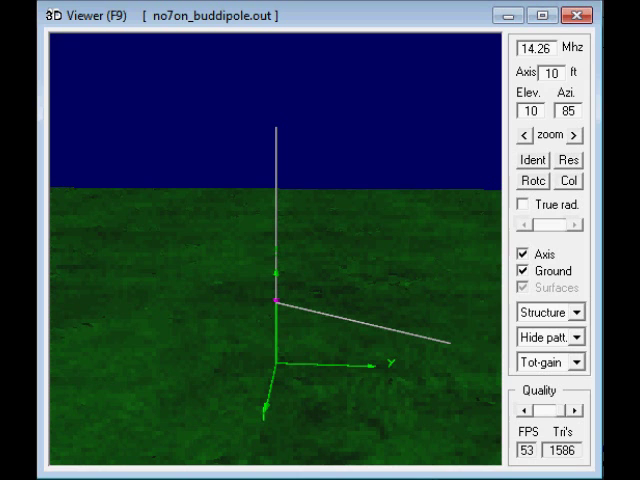
key("Right")
key("Right")
key("Right")
key("Right")
key("Right")
key("Right")
key("Right")
key("Right")
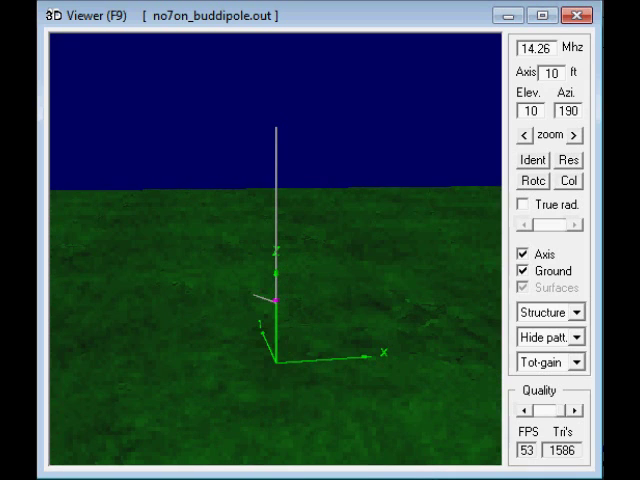
key("Left")
key("Left")
key("Left")
key("Left")
key("Left")
key("Left")
key("Left")
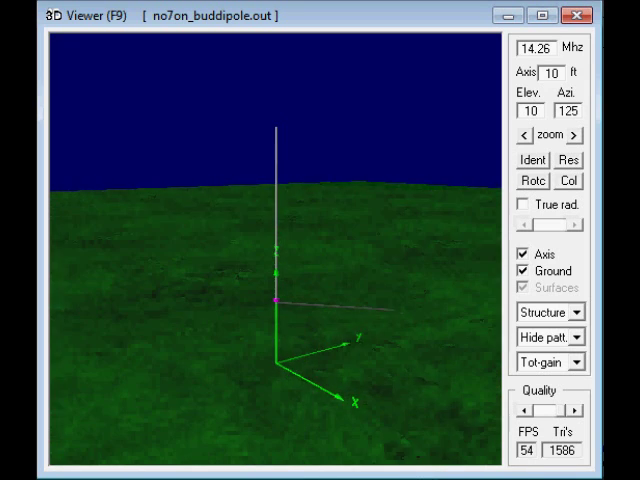
key("Left")
key("Left")
Show the Buddipole's pattern in Multi-color and rotate it to the front, sides and rear
left_click(577, 337)
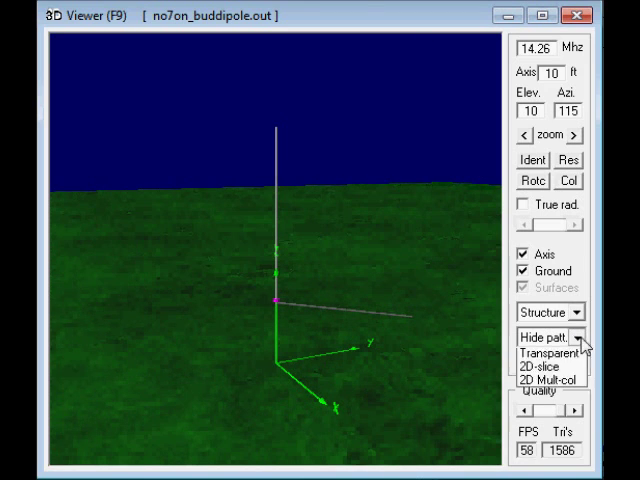
left_click(540, 383)
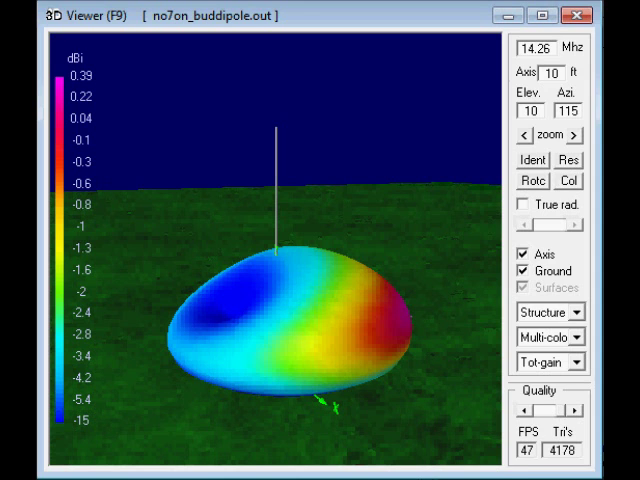
key("Left")
key("Left")
key("Left")
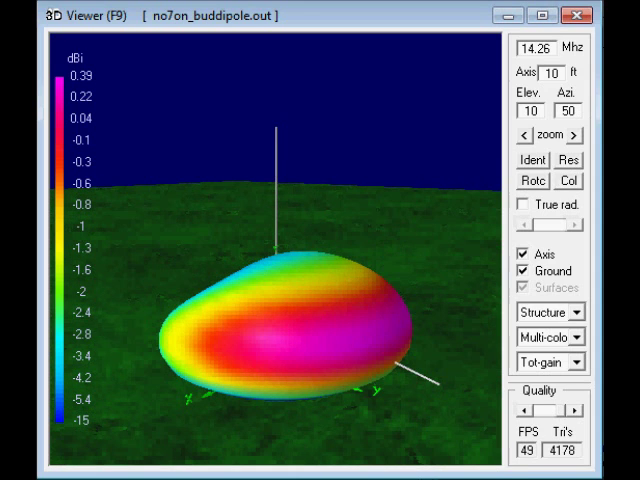
key("Left")
key("Left")
key("Left")
key("Left")
key("Left")
key("Left")
key("Left")
key("Right")
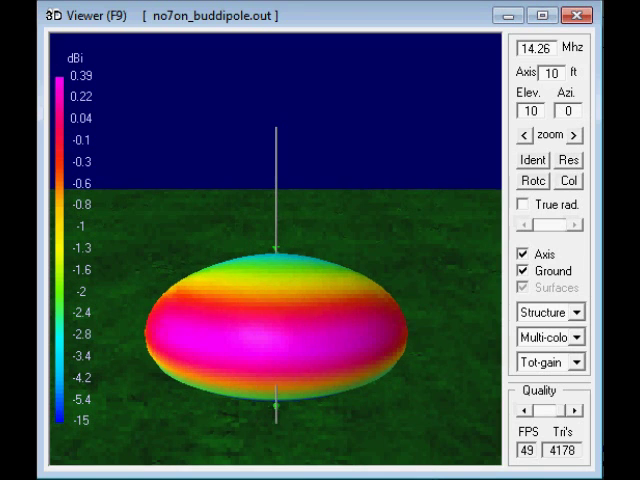
key("Right")
key("Right")
key("Right")
key("Right")
key("Right")
key("Right")
key("Right")
key("Right")
key("Right")
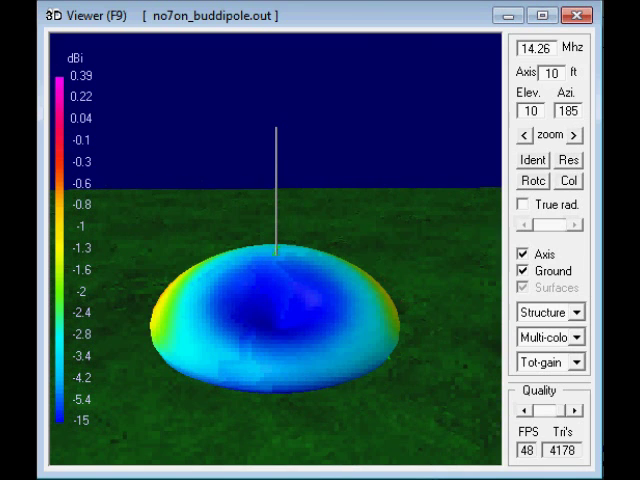
key("Left")
key("Left")
key("Left")
key("Left")
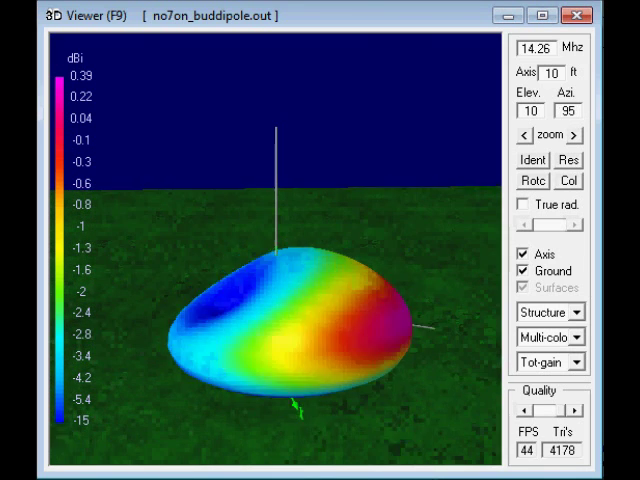
key("Left")
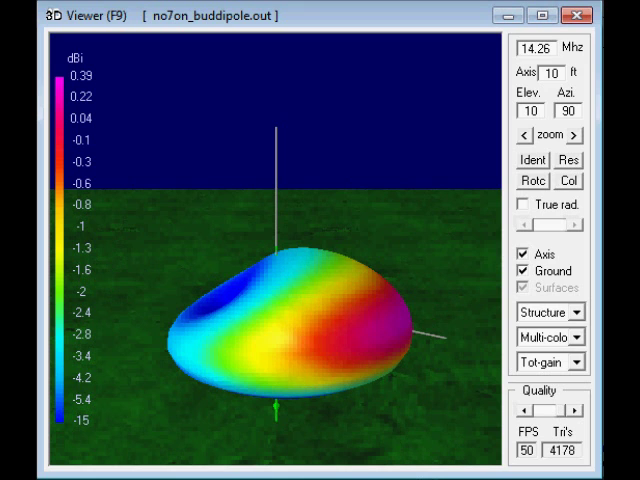
key("Right")
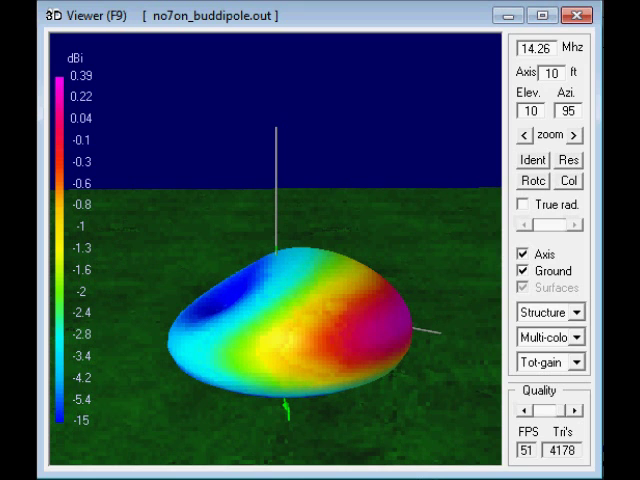
key("Right")
key("Right")
key("Right")
key("Right")
key("Right")
key("Right")
key("Right")
key("Right")
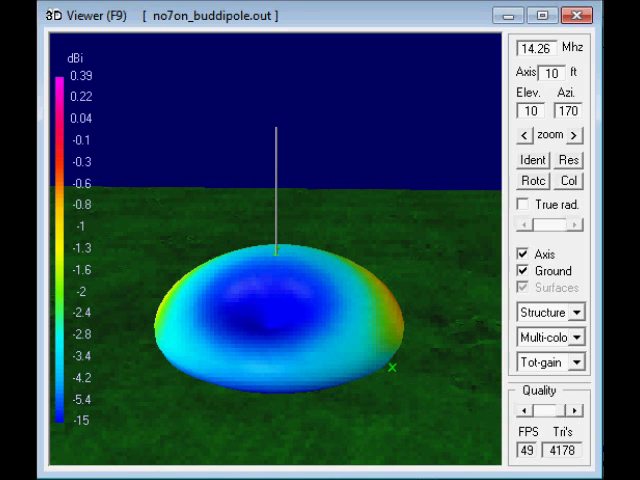
Enter a new azimuth for the Buddipole pattern, around 80°, and keep rotating it
key("Left")
key("BackSpace")
key("BackSpace")
key("BackSpace")
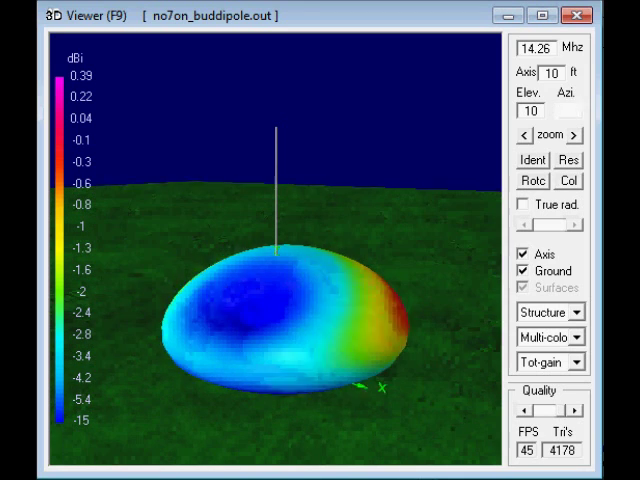
type("80")
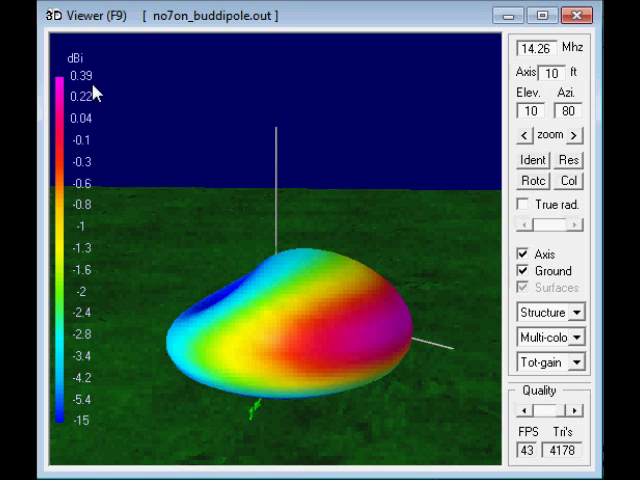
key("Right")
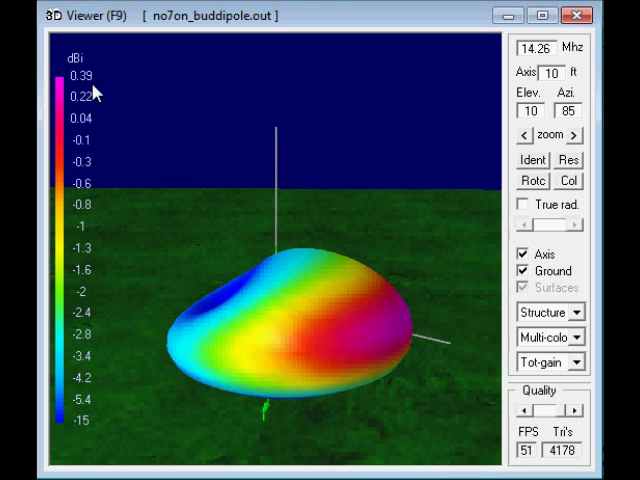
key("Right")
key("Right")
key("Right")
key("Right")
key("Right")
key("Right")
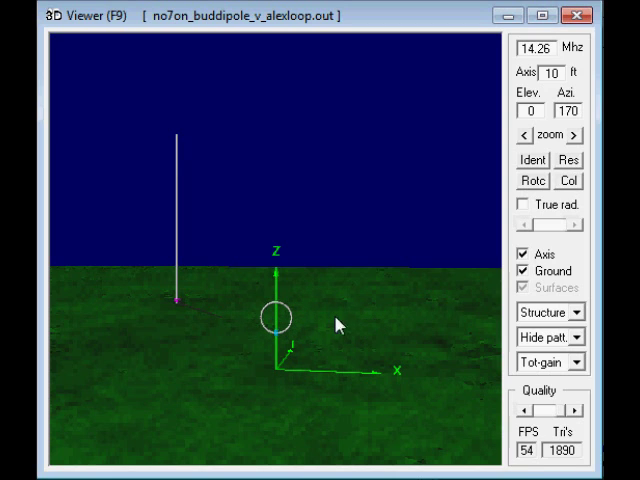
left_click(579, 340)
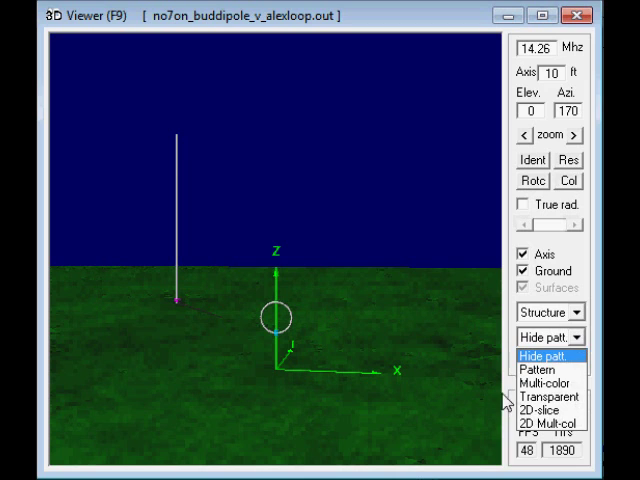
Show the combined model's pattern in Multi-color and rotate it around
left_click(550, 384)
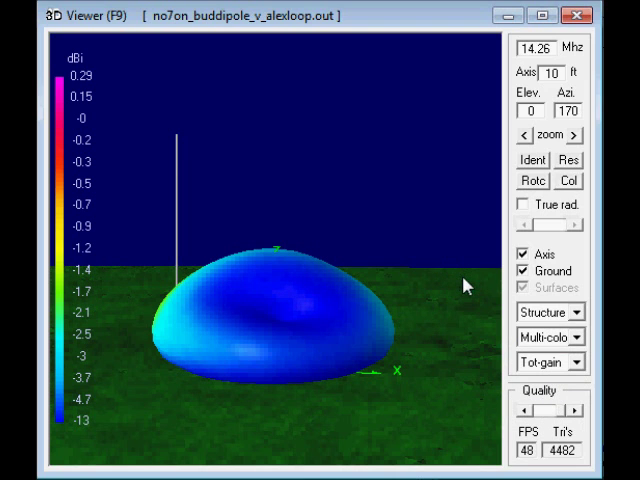
key("Right")
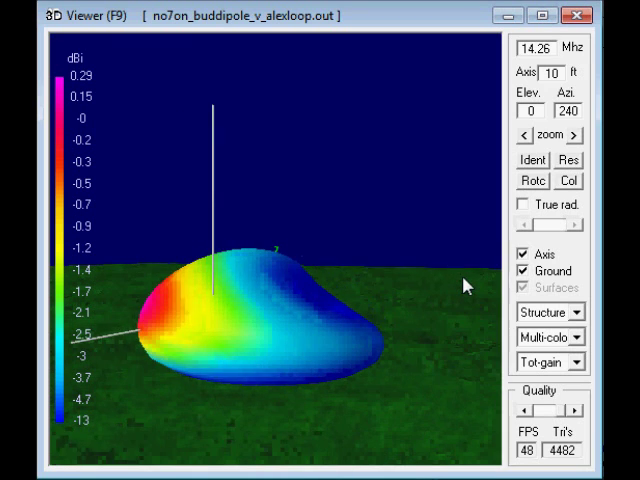
key("Right")
key("Right")
key("Right")
key("Right")
key("Right")
key("Right")
key("Right")
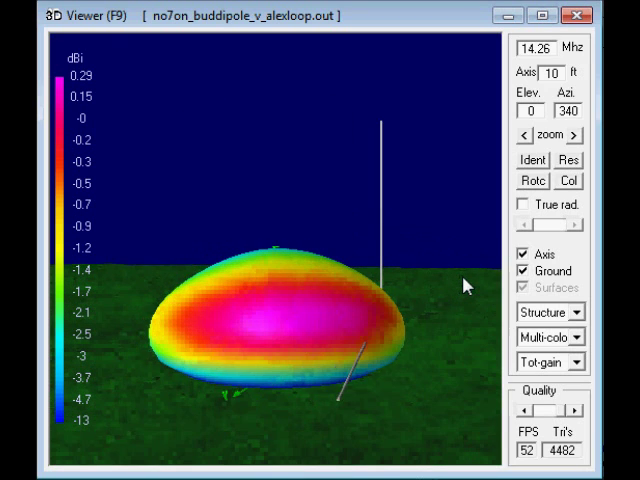
key("Right")
key("Right")
key("Right")
key("Right")
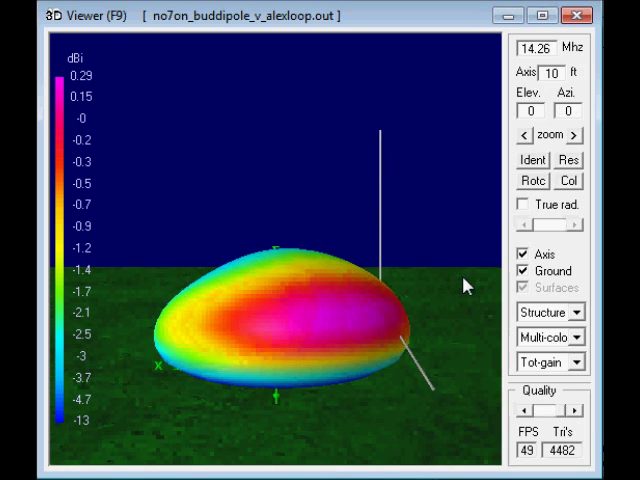
key("Left")
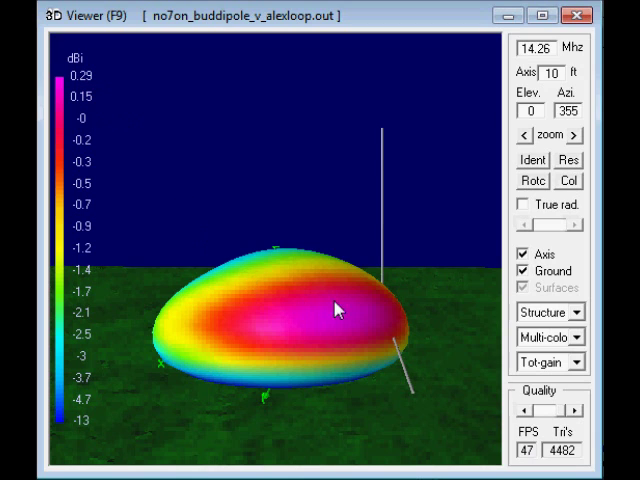
key("Right")
key("Right")
key("Right")
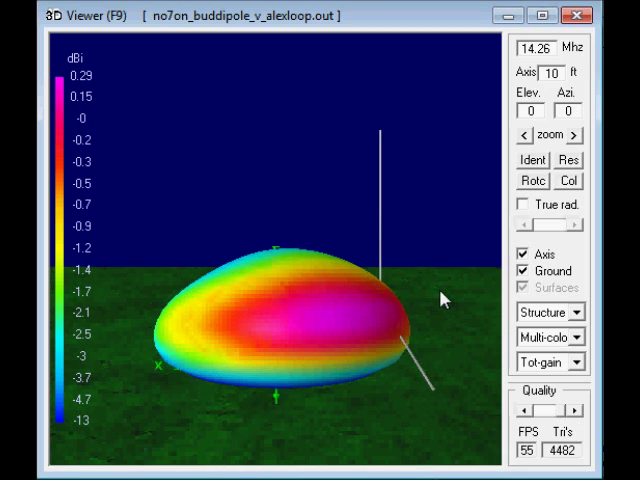
type("175")
Step the pattern's azimuth to about 165° and bring up the display-style list
key("Return")
key("Right")
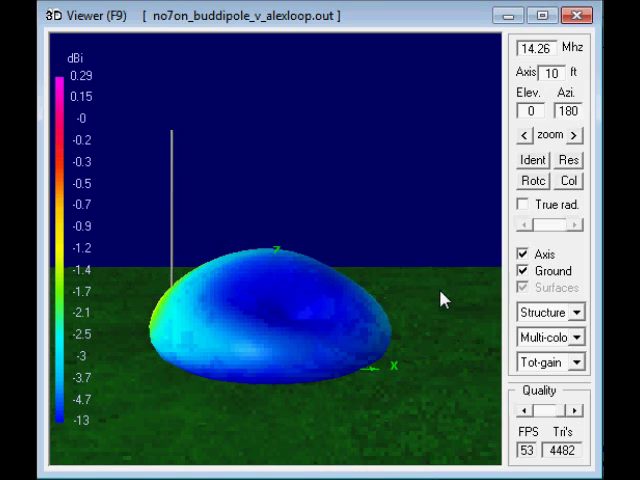
key("Left")
key("Left")
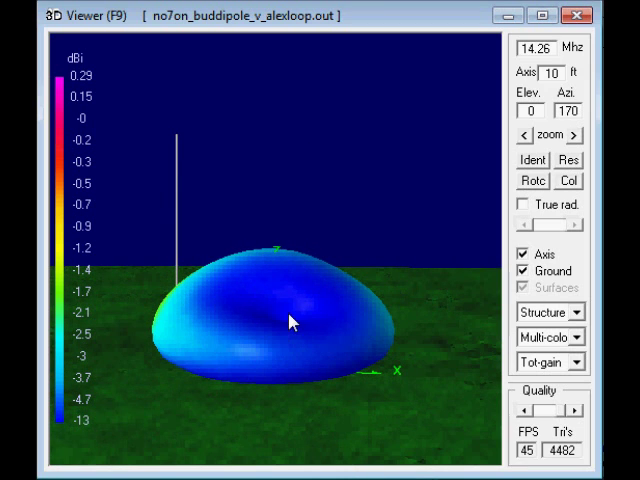
key("Left")
key("Left")
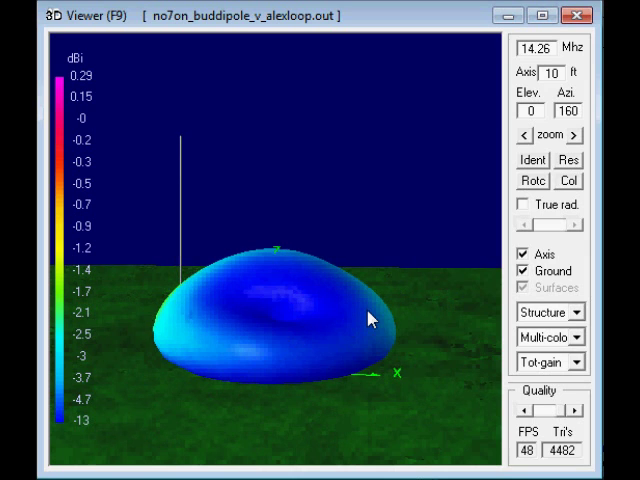
key("Left")
key("Left")
key("Left")
key("Right")
key("Right")
key("Right")
key("Right")
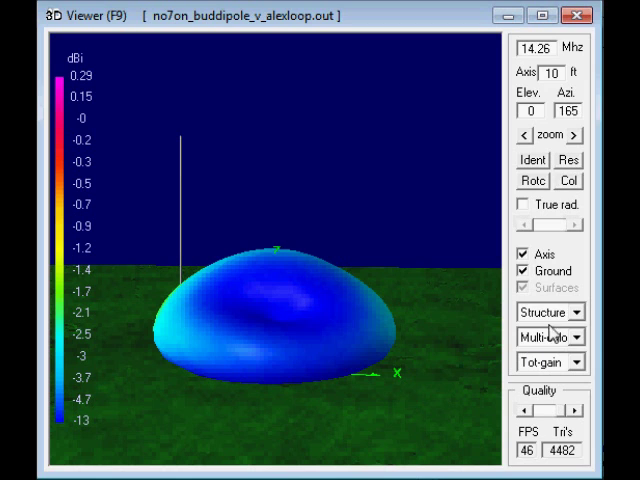
left_click(577, 338)
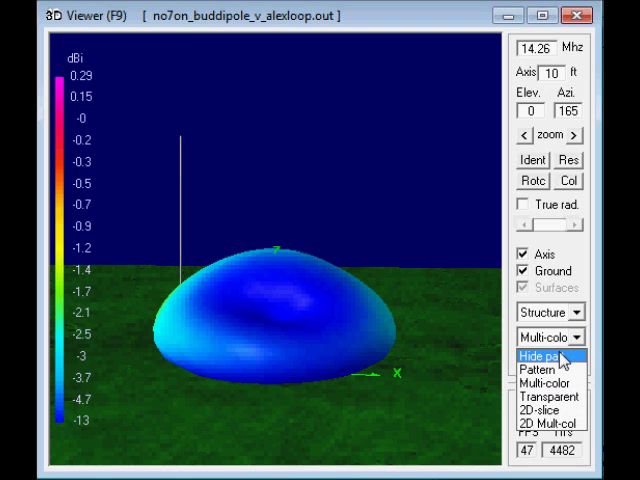
Hide the radiation pattern and orbit around the antenna
left_click(562, 358)
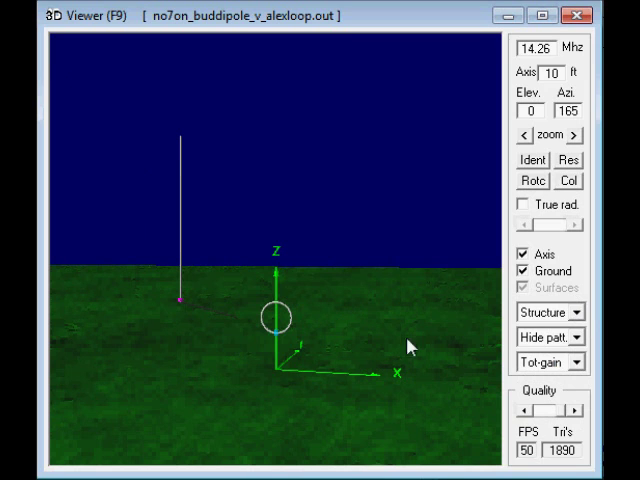
mouse_move(416, 281)
left_mouse_down()
mouse_move(391, 271)
mouse_move(387, 279)
left_mouse_up()
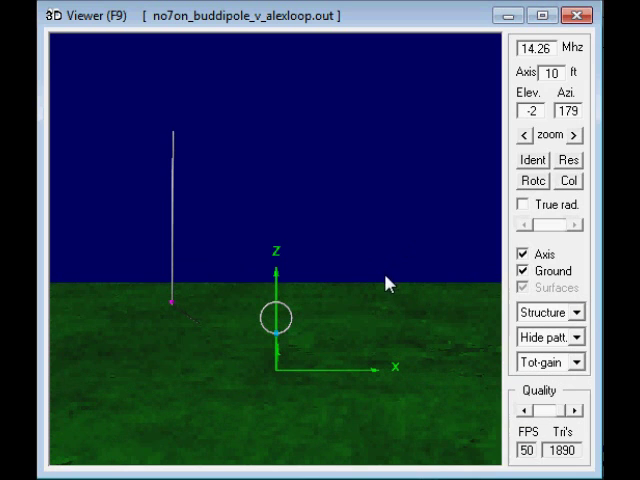
mouse_move(179, 217)
left_mouse_down()
mouse_move(247, 224)
mouse_move(219, 233)
mouse_move(261, 250)
mouse_move(254, 284)
mouse_move(257, 260)
mouse_move(271, 257)
left_mouse_up()
Show induced currents on the wires and orbit to inspect them, including from below ground
left_click(576, 313)
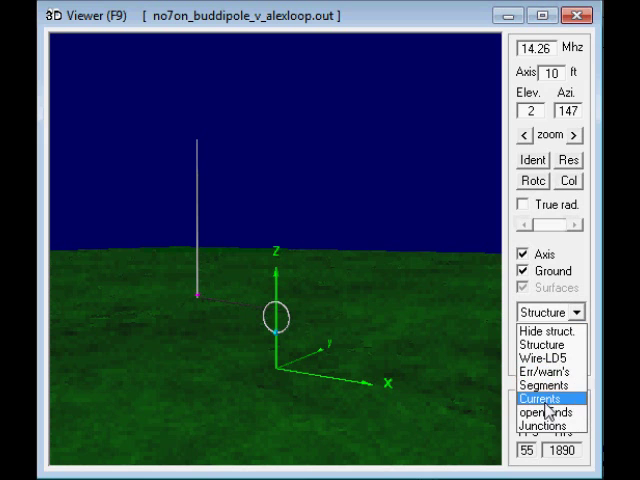
left_click(547, 402)
left_click_drag(421, 320, 403, 313)
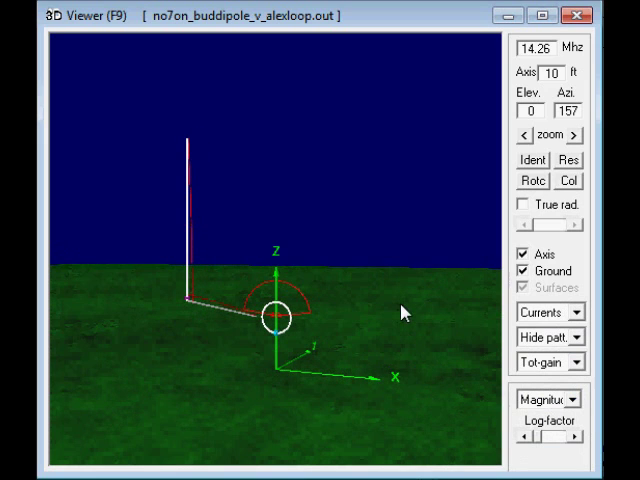
mouse_move(279, 214)
left_mouse_down()
mouse_move(323, 217)
mouse_move(280, 240)
left_mouse_up()
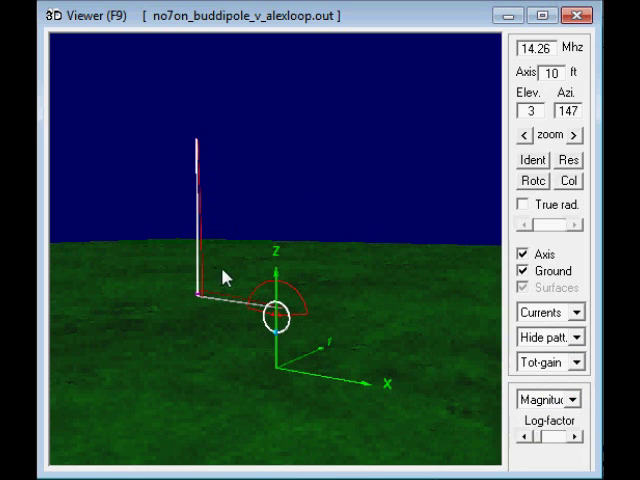
mouse_move(203, 229)
left_mouse_down()
mouse_move(393, 263)
mouse_move(411, 276)
left_mouse_up()
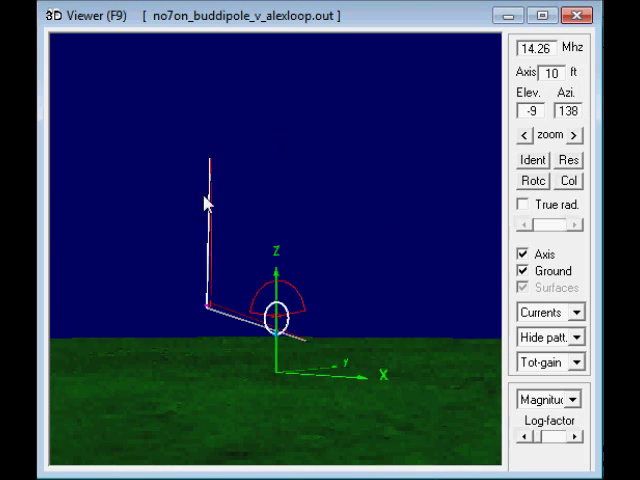
left_click_drag(205, 203, 171, 214)
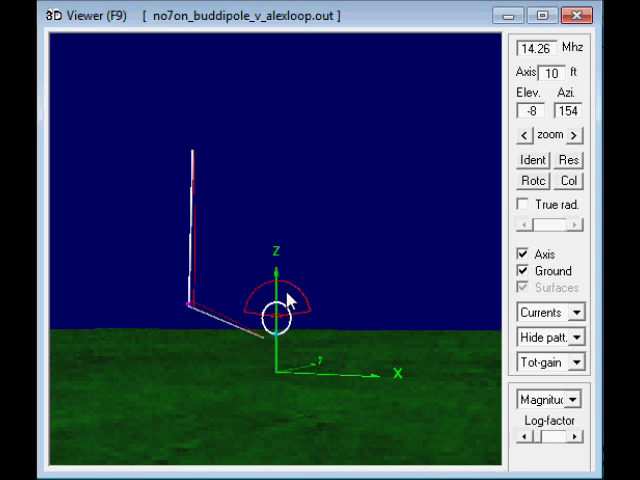
left_click_drag(261, 239, 222, 270)
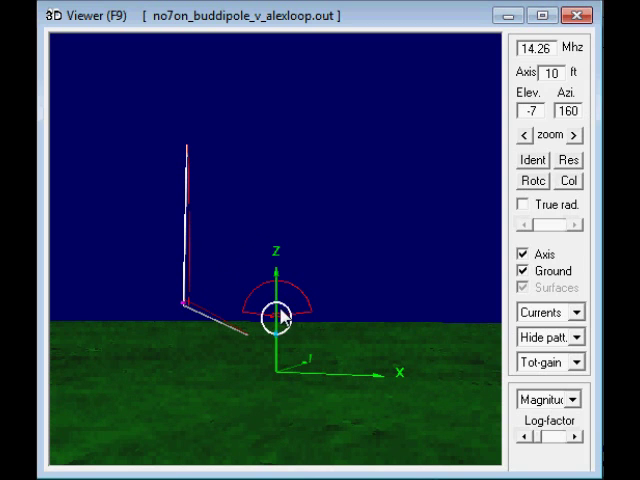
mouse_move(239, 260)
left_mouse_down()
mouse_move(229, 276)
mouse_move(243, 290)
left_mouse_up()
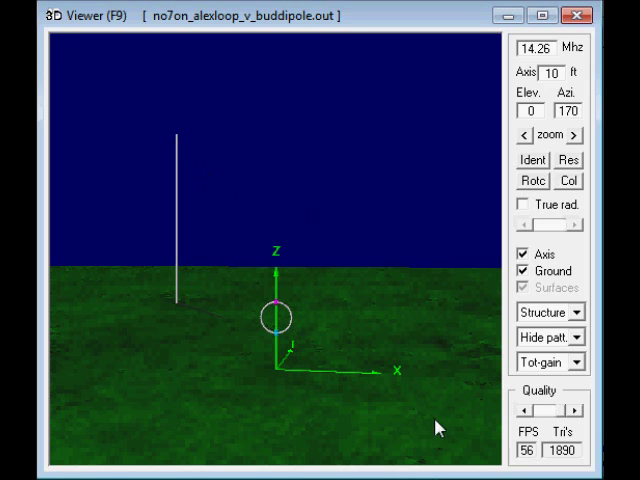
Show the Alex Loop versus Buddipole pattern in Multi-color and spin it around
left_click(577, 339)
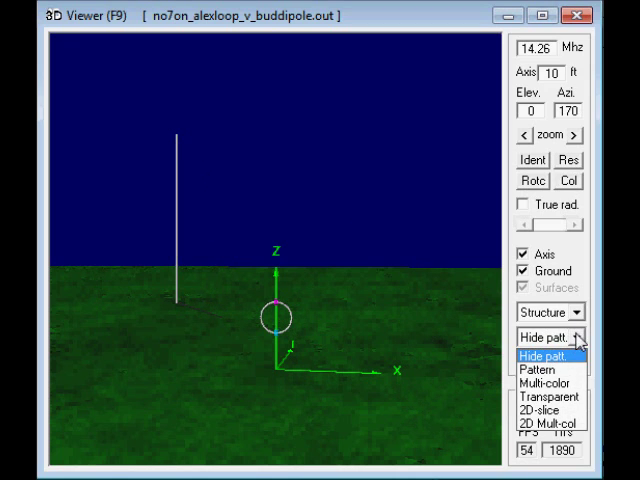
left_click(546, 383)
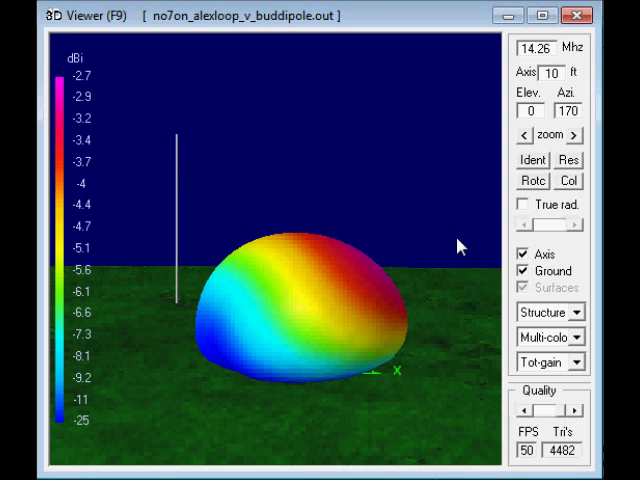
key("Right")
key("Right")
key("Right")
key("Right")
key("Right")
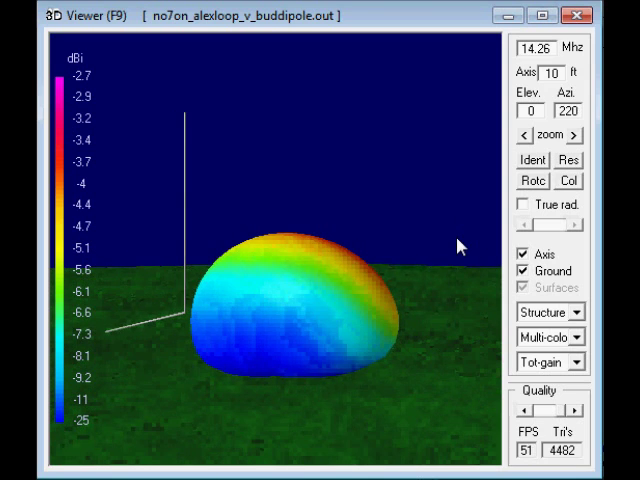
key("Right")
key("Right")
key("Right")
key("Right")
key("Right")
key("Right")
key("Right")
key("Right")
key("Right")
Rotate the pattern back and forth, settling near 170° azimuth
key("Left")
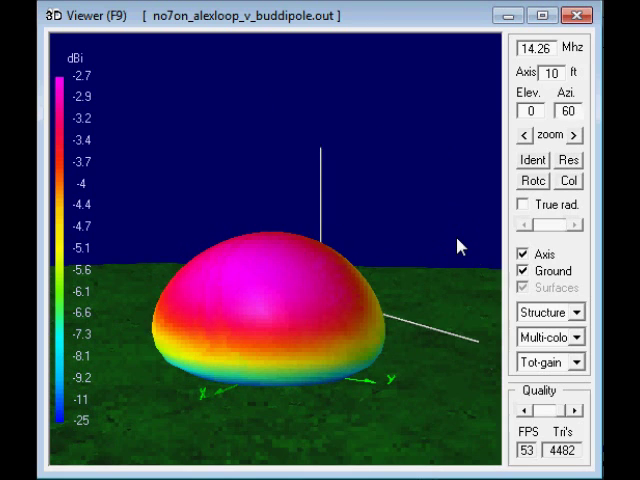
key("Left")
key("Left")
key("Left")
key("Left")
key("Left")
key("Left")
key("Right")
key("Right")
key("Right")
key("Right")
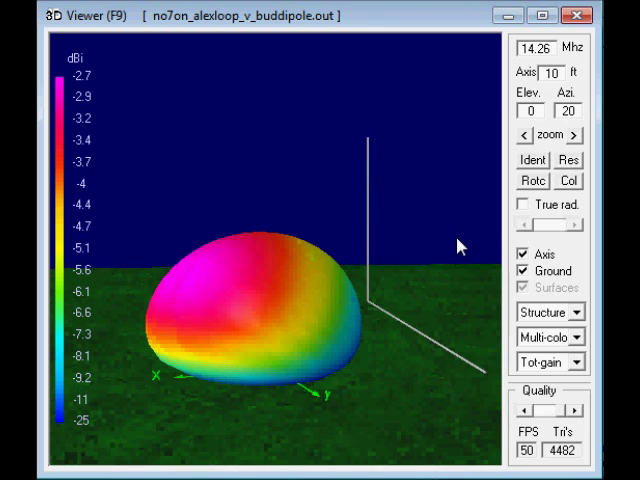
key("Right")
key("Right")
key("Right")
key("Right")
key("Right")
key("Right")
key("Right")
key("Right")
key("Right")
key("Right")
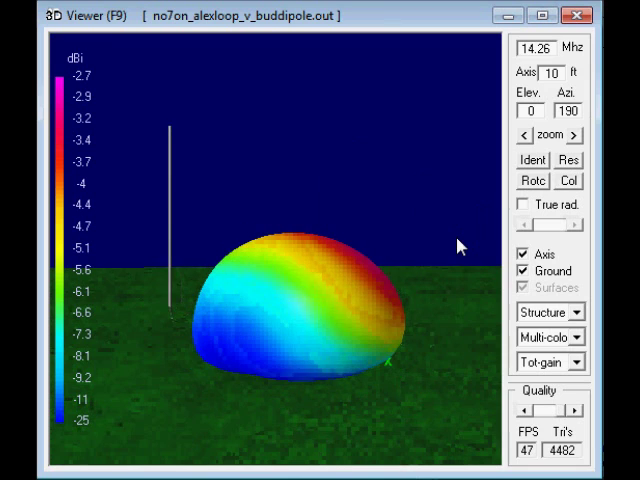
key("Left")
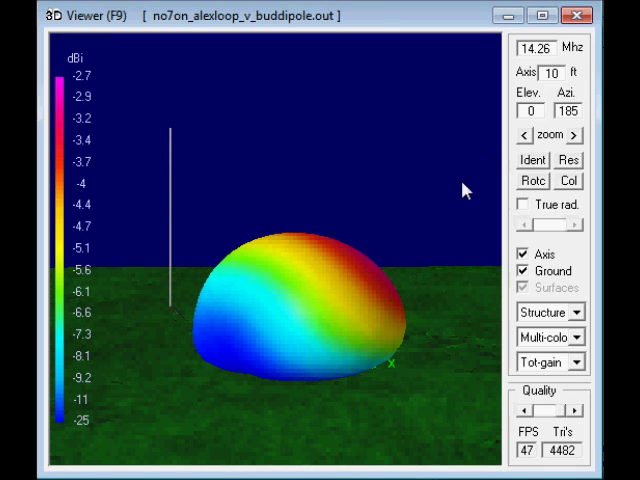
key("Left")
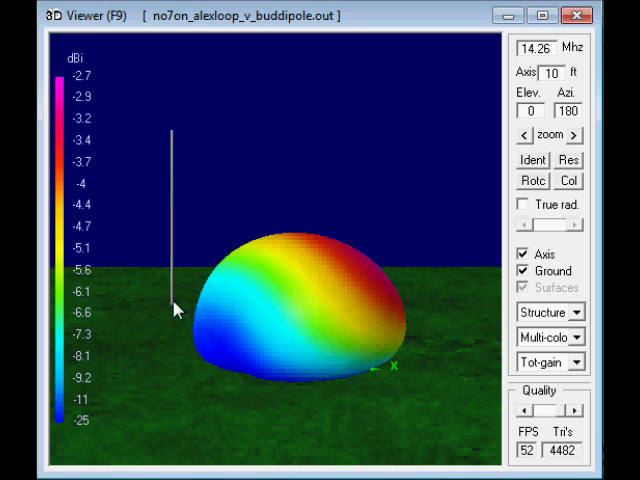
key("Left")
key("Left")
key("Right")
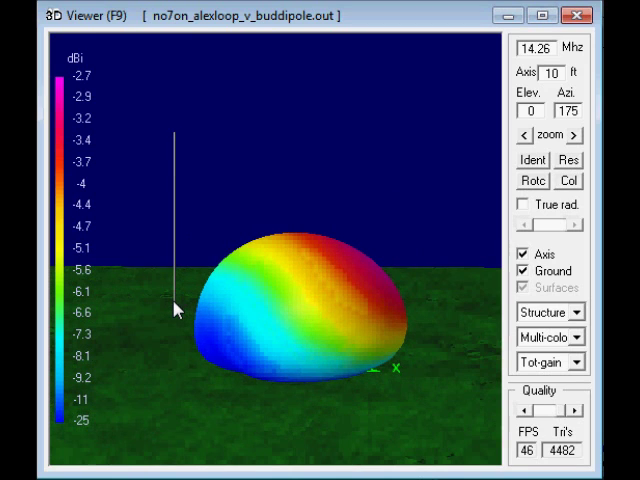
key("Left")
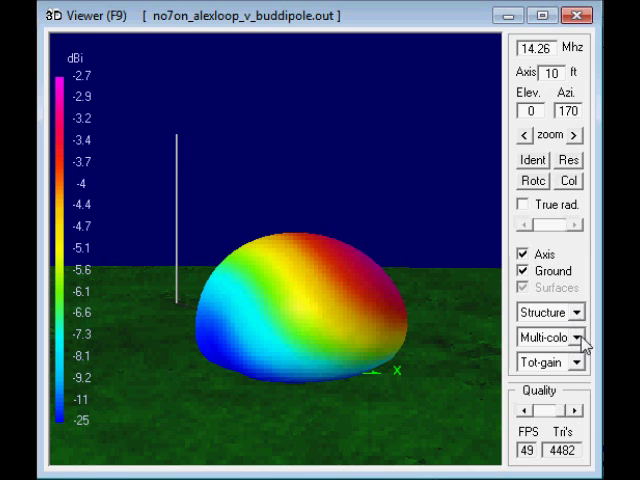
Set the Structure display to Currents on the antenna wires
left_click(577, 338)
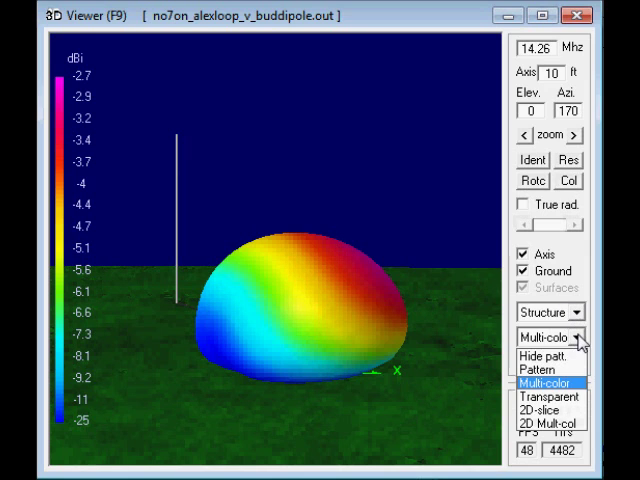
left_click(545, 357)
left_click(577, 312)
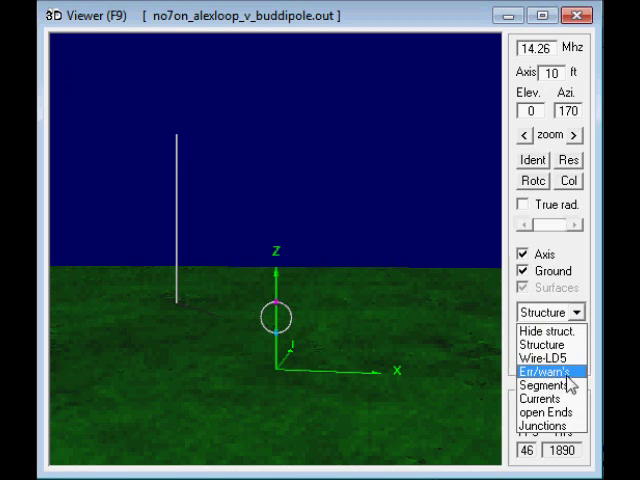
left_click(549, 405)
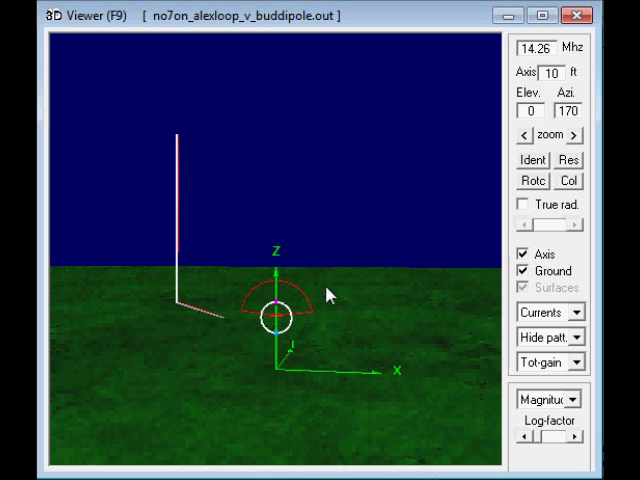
Rotate the current display around the antennas, ending back toward the front
key("Right")
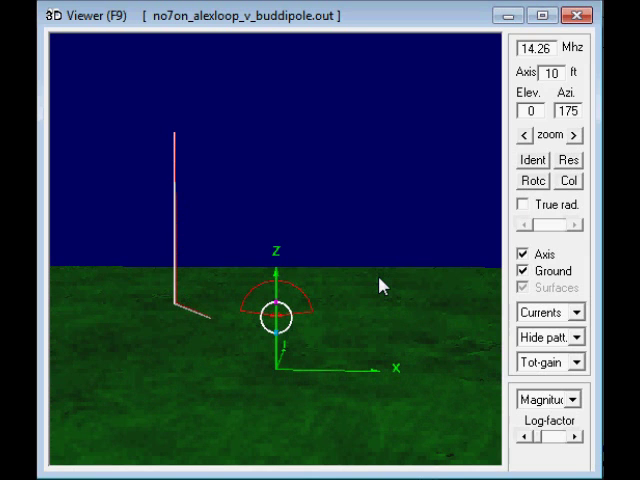
key("Right")
key("Right")
key("Right")
key("Left")
key("Left")
key("Left")
key("Left")
key("Left")
key("Left")
key("Left")
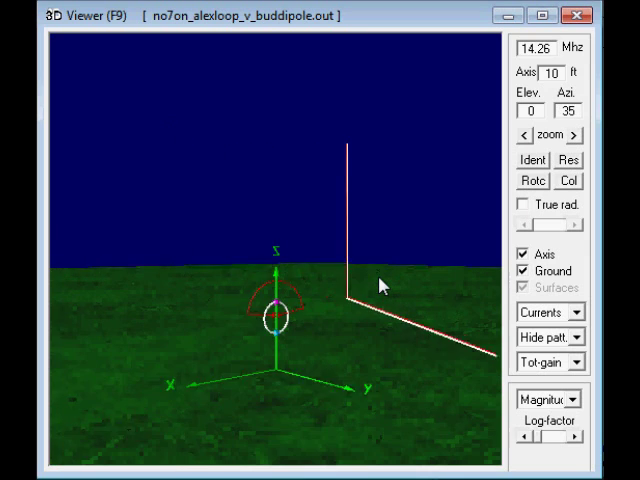
key("Left")
key("Left")
key("Left")
key("Left")
key("Left")
key("Left")
key("Left")
key("Left")
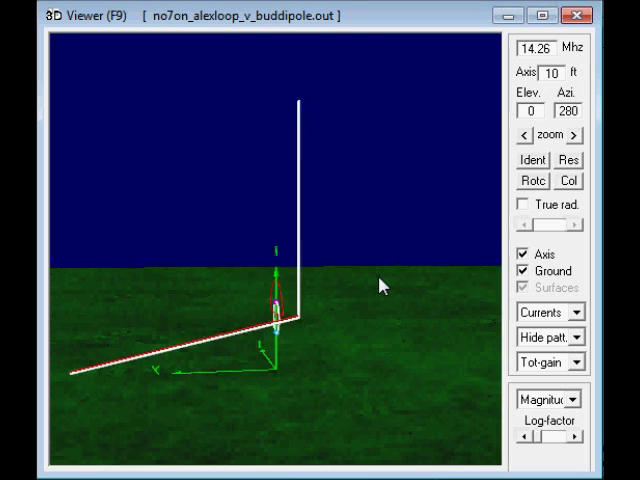
key("Left")
key("Left")
key("Right")
key("Right")
key("Right")
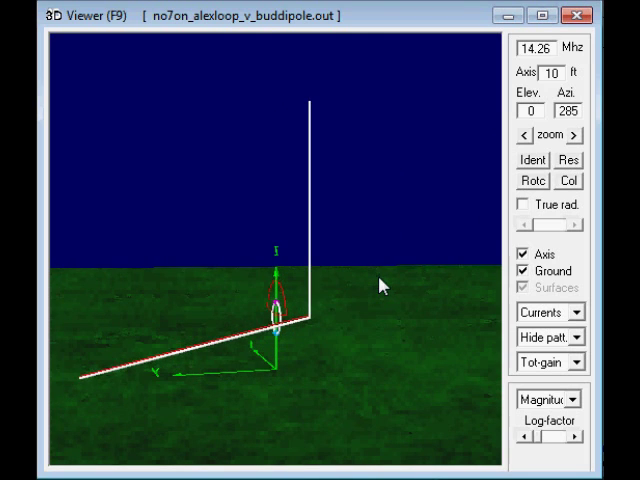
key("Right")
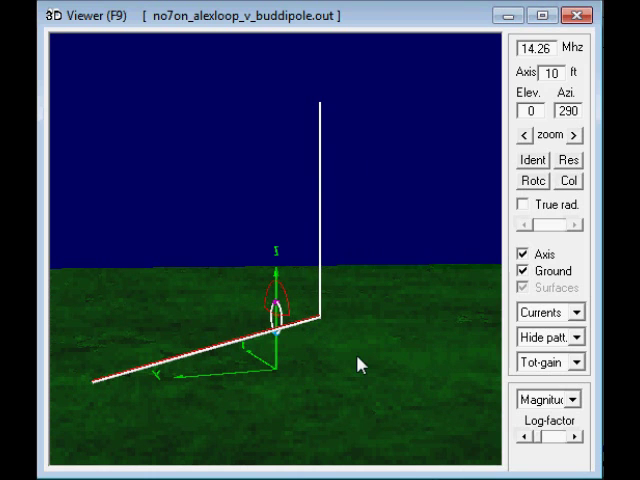
key("Right")
key("Right")
key("Left")
key("Left")
key("Left")
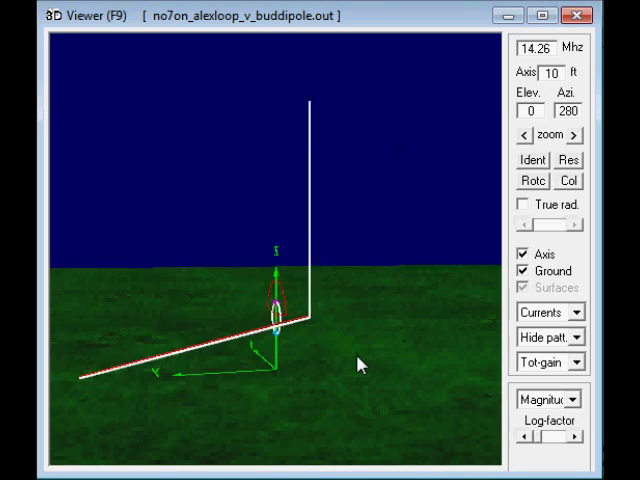
key("Left")
key("Left")
key("Left")
key("Left")
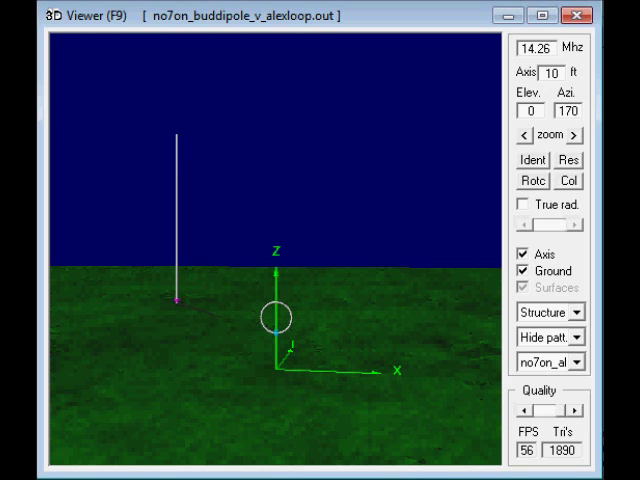
Switch the pattern display to Multi-color, showing the 0.29 dBi gain dome, and turn it to 130° azimuth
left_click(576, 340)
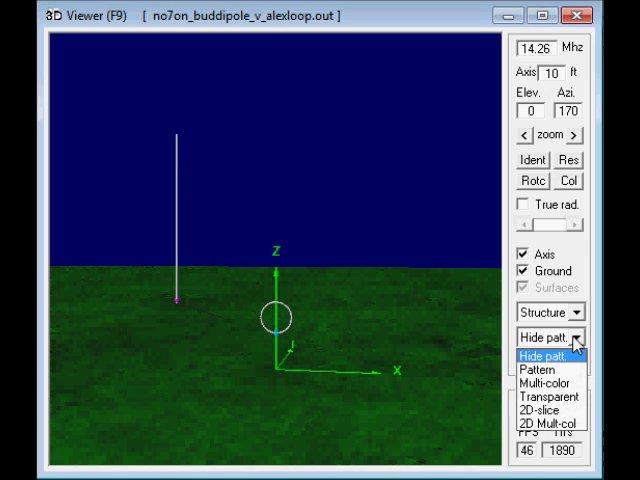
left_click(556, 386)
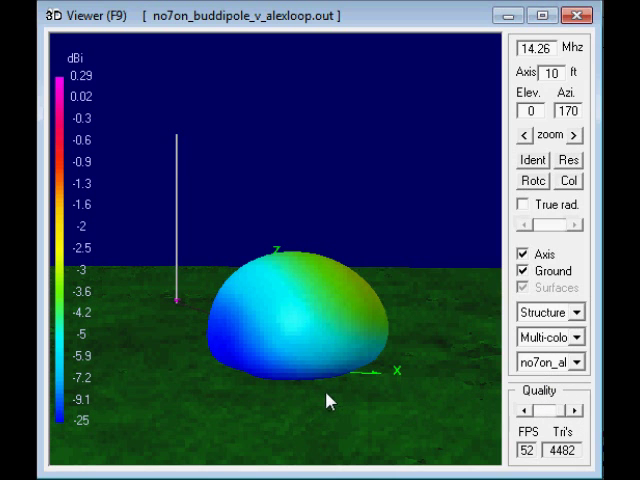
key("Right")
key("Right")
key("Right")
key("Right")
key("Right")
key("Right")
key("Right")
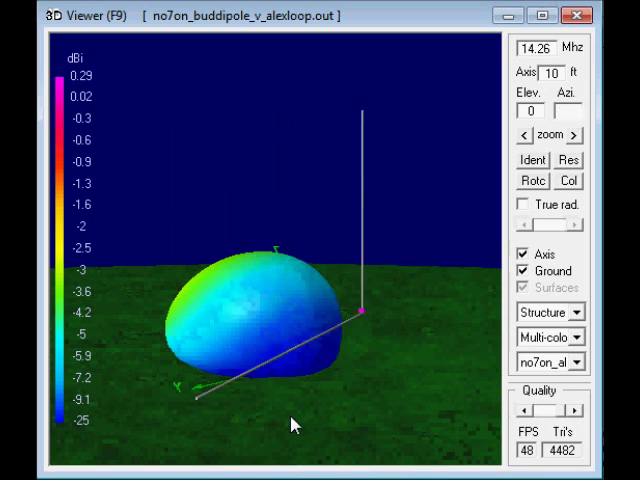
key("Right")
key("Right")
key("Right")
key("Right")
key("Right")
key("Right")
key("Right")
key("Right")
key("Right")
key("Right")
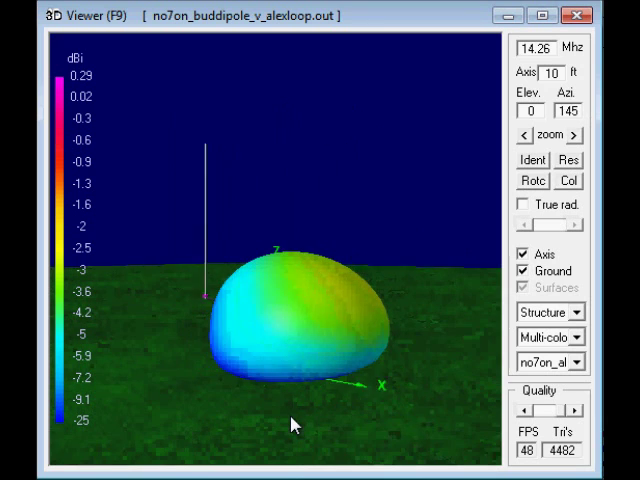
key("Right")
key("Right")
key("Right")
key("Left")
key("Left")
key("Left")
key("Left")
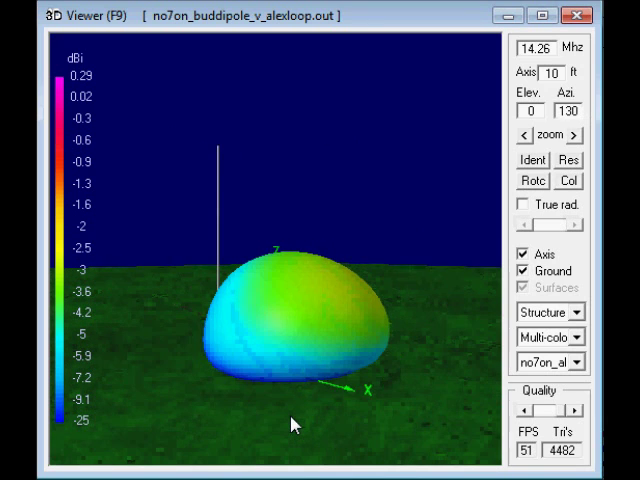
key("Right")
key("Right")
key("Right")
key("Right")
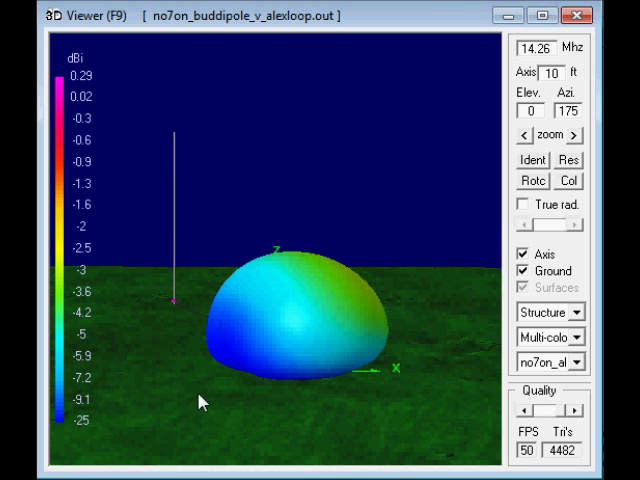
Show the no7on_buddipole pattern and rotate it around to 180° azimuth at ground level
left_click(577, 363)
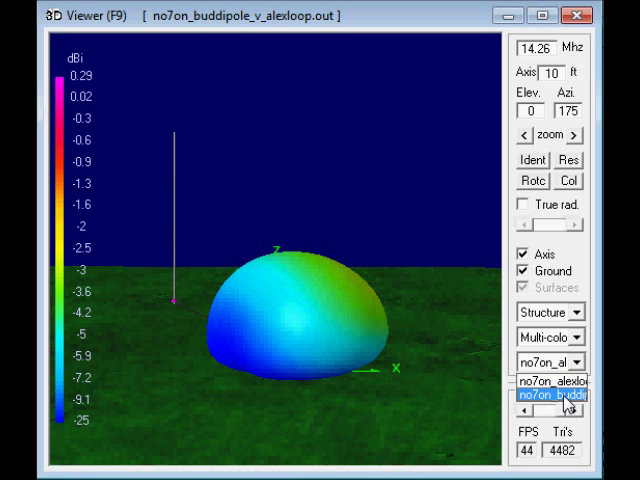
left_click(567, 405)
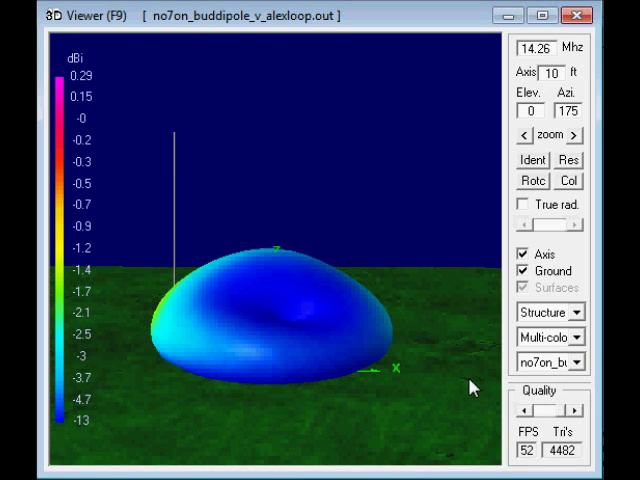
key("Right")
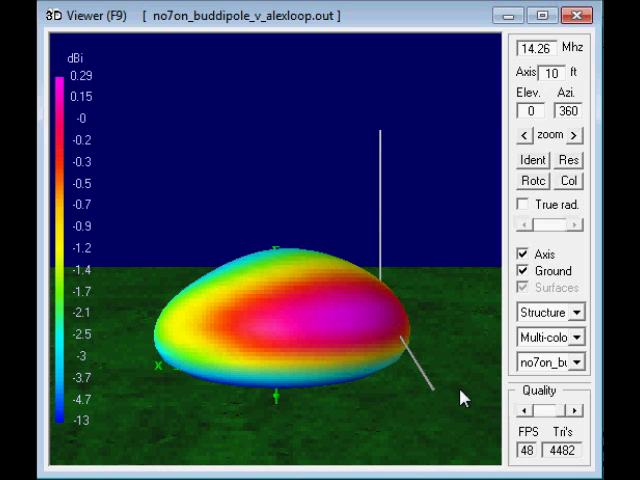
key("Right")
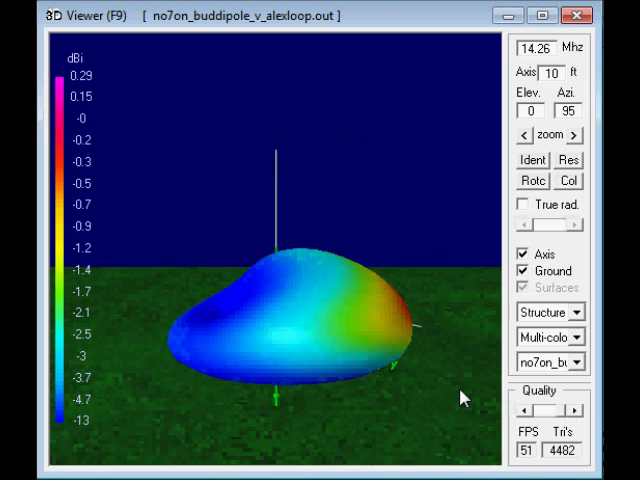
key("Right")
key("Right")
key("Right")
key("Right")
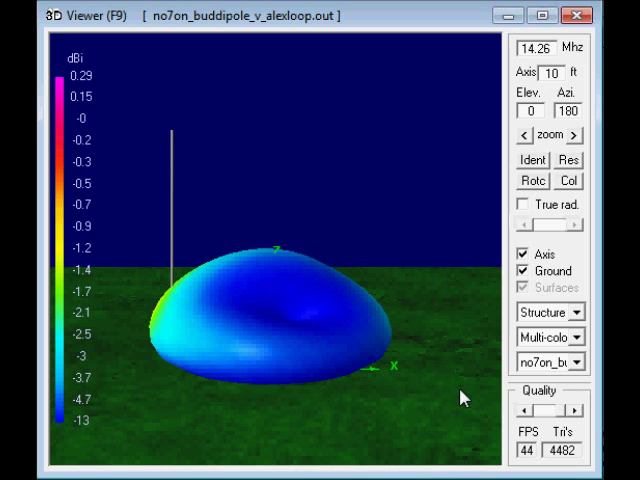
key("Right")
key("Left")
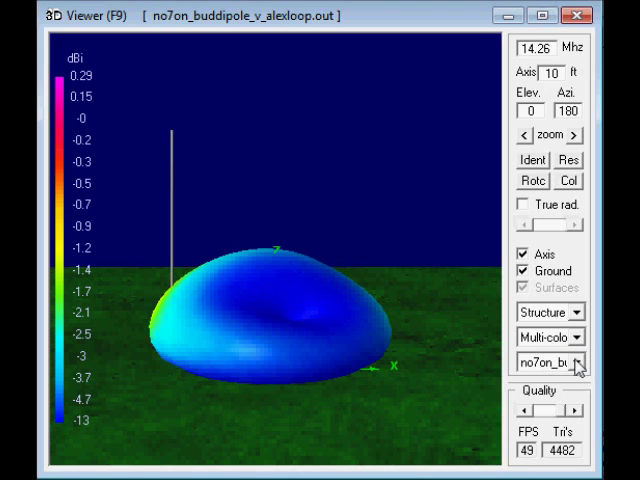
left_click(578, 364)
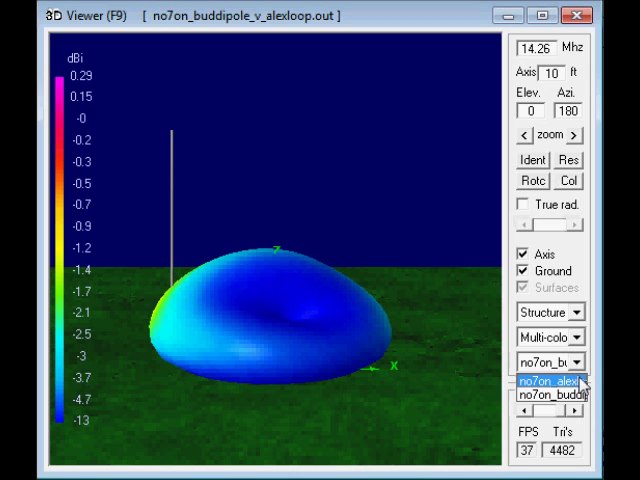
left_click(579, 381)
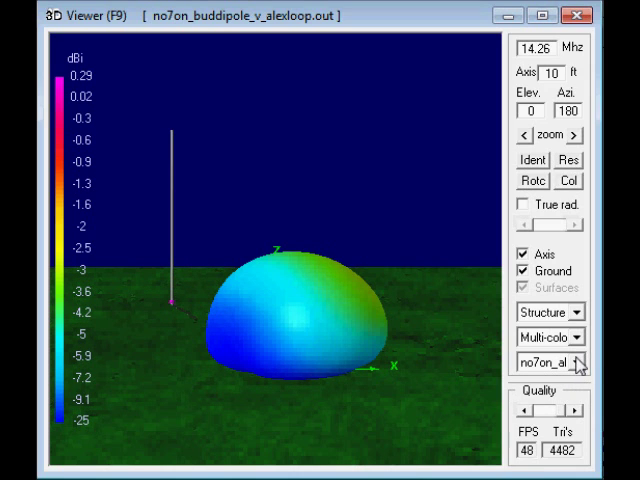
left_click(579, 366)
left_click(577, 396)
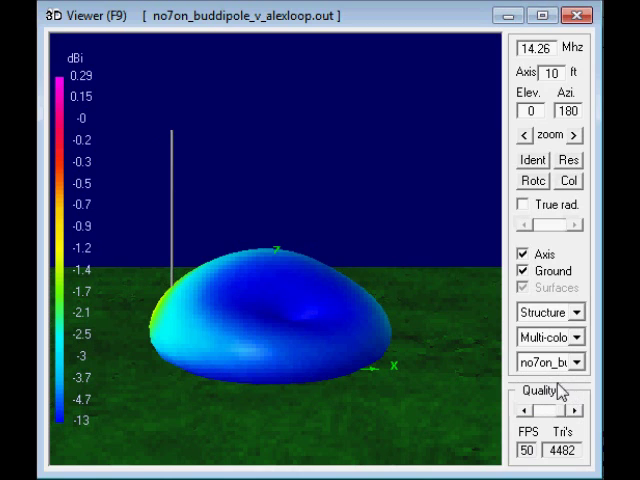